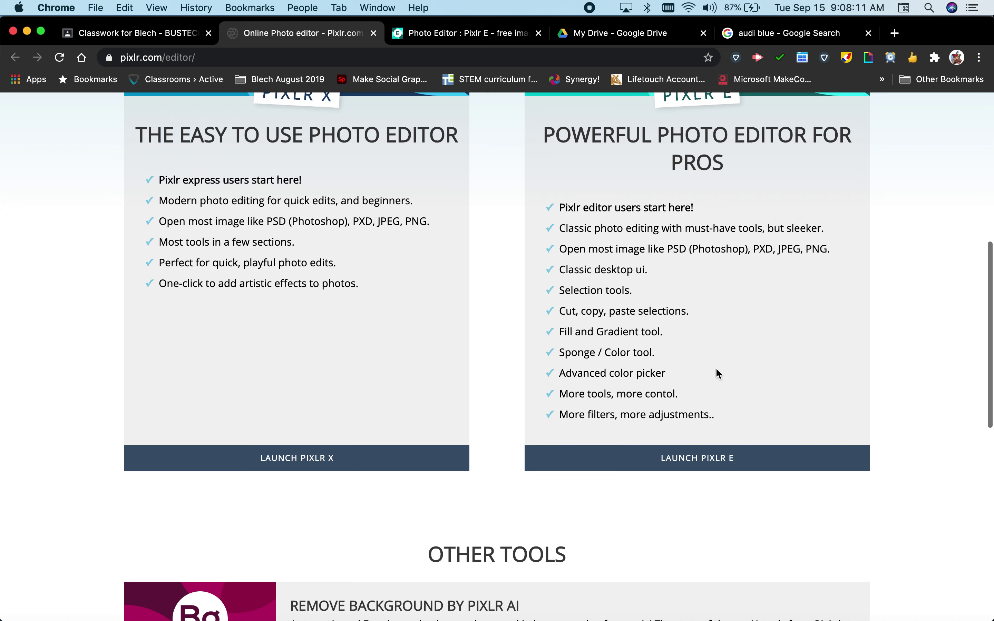
Launch Pixlr E and search its stock images for "audi red".
click(713, 459)
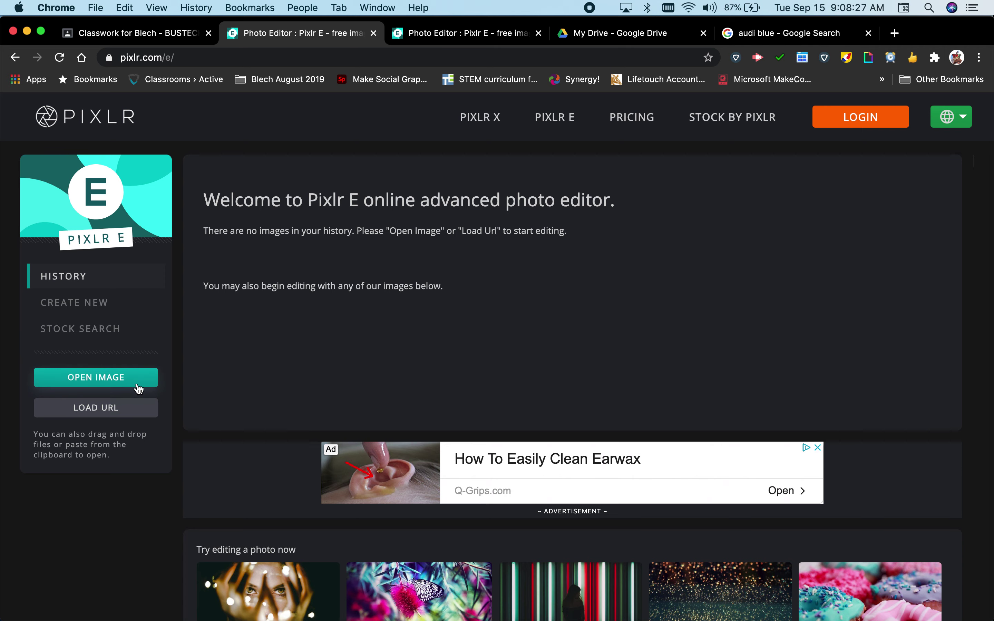
click(113, 332)
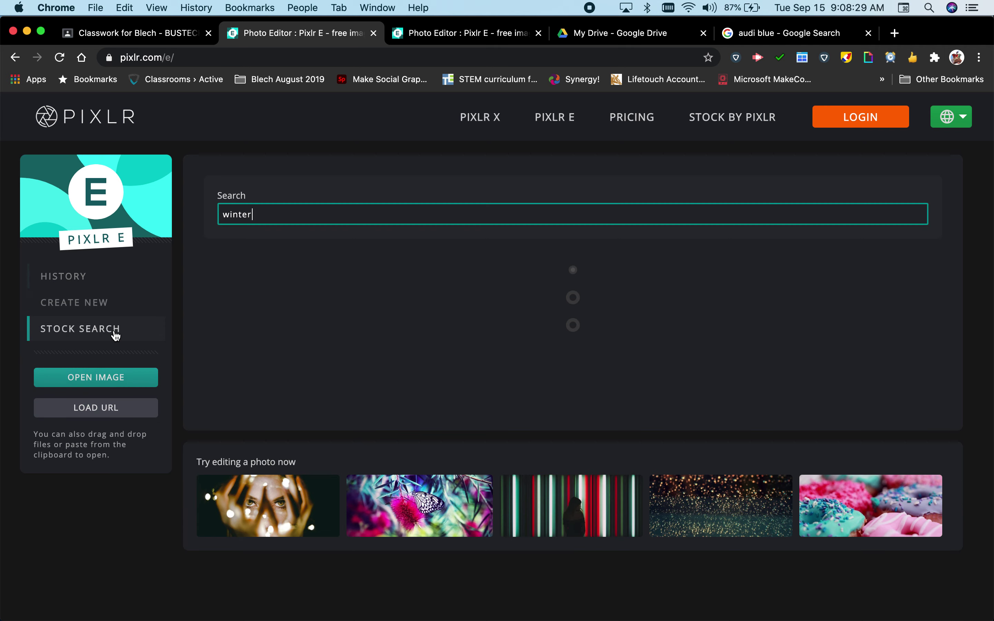
double_click(319, 212)
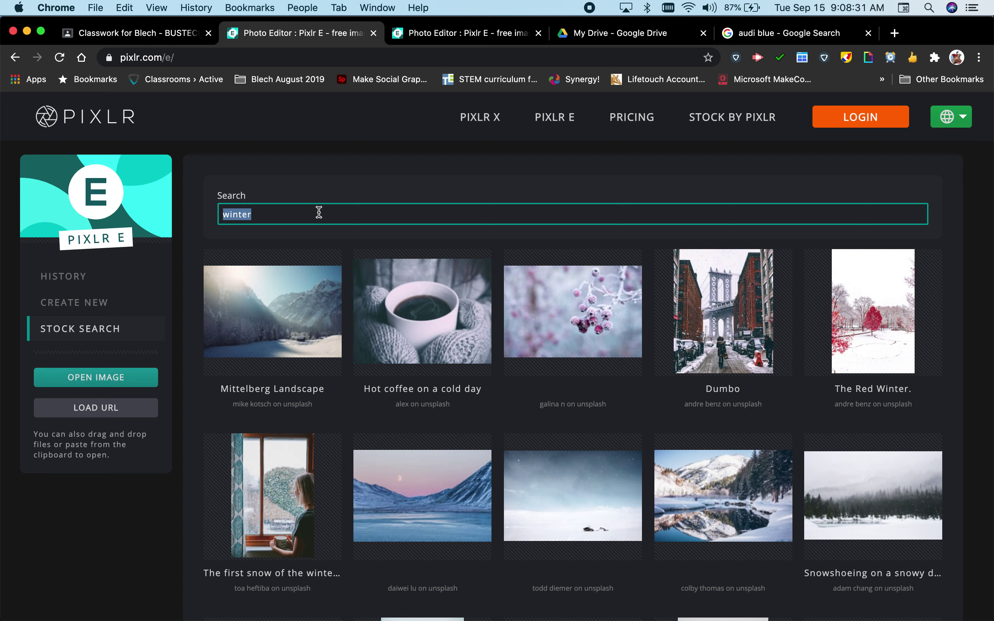
text(audi)
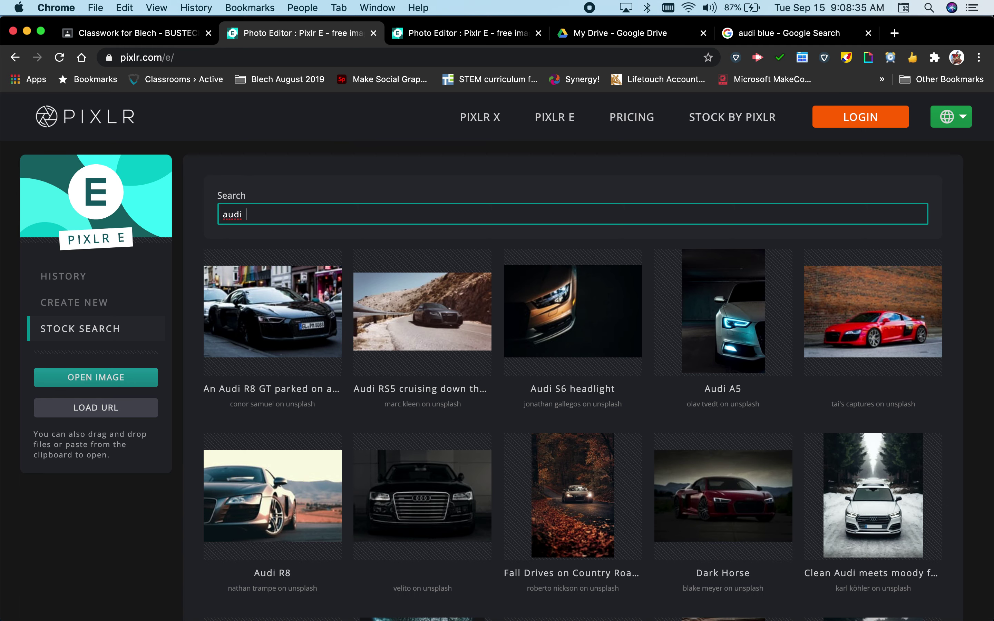
text( red)
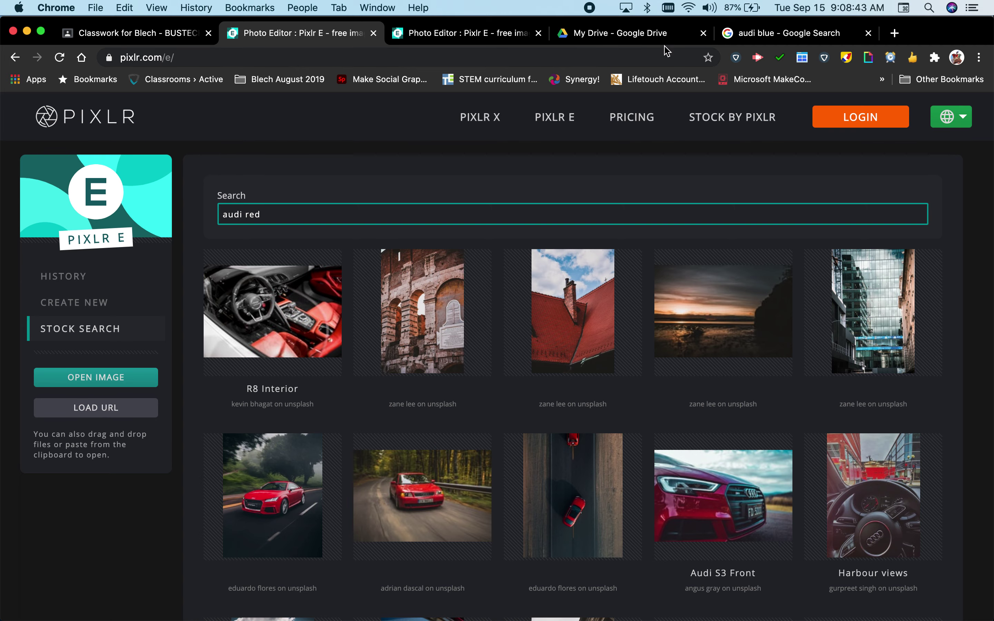
Switch to the "audi blue" Google Images results and copy the image address of the Voodoo Blue Audi RS7 photo.
click(791, 39)
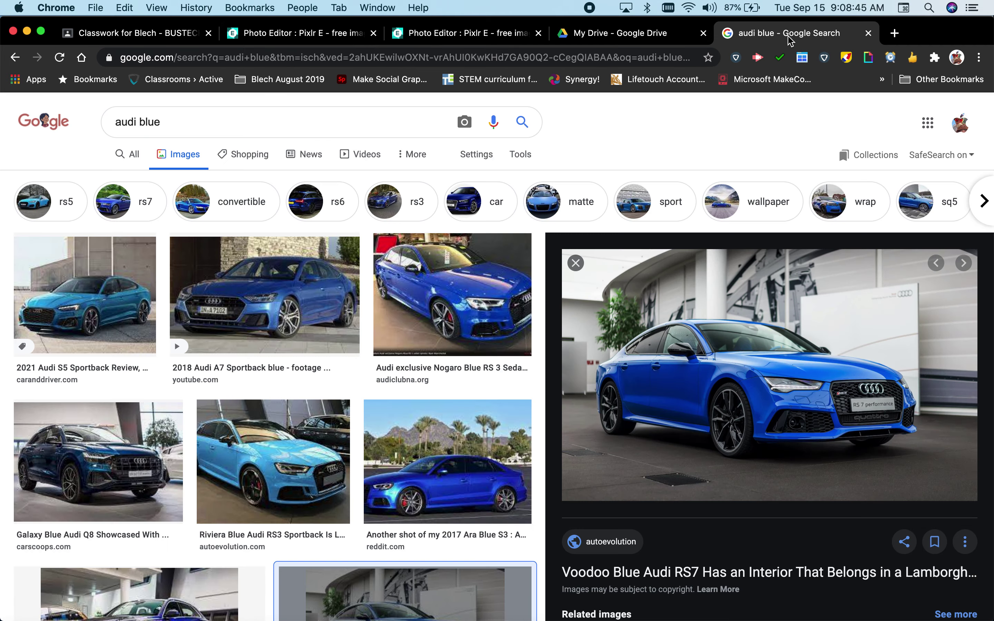
scroll(768, 370, down, 3)
click(768, 288)
click(923, 33)
right_click(757, 230)
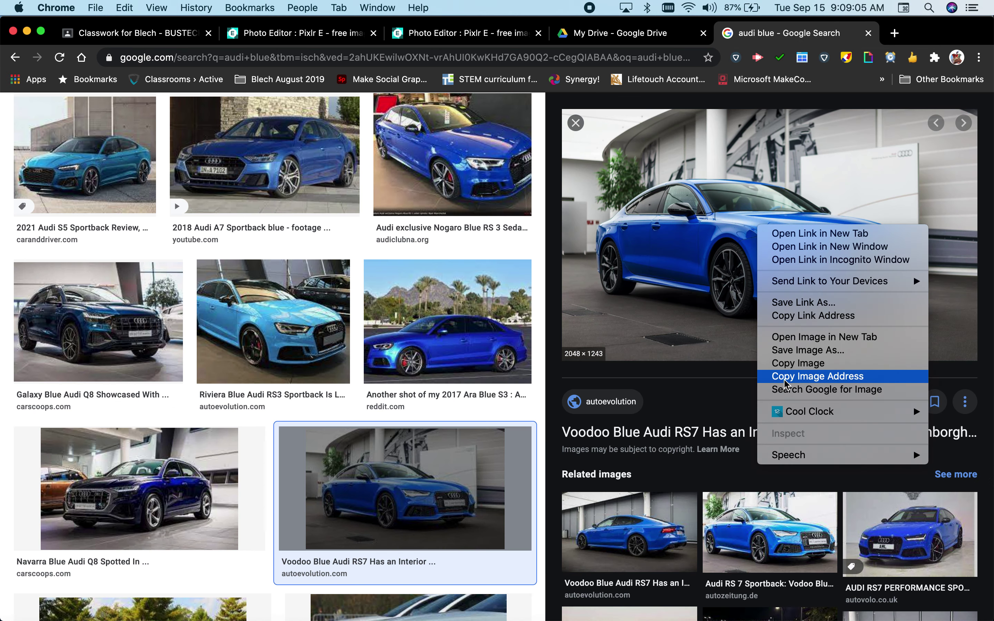
click(847, 380)
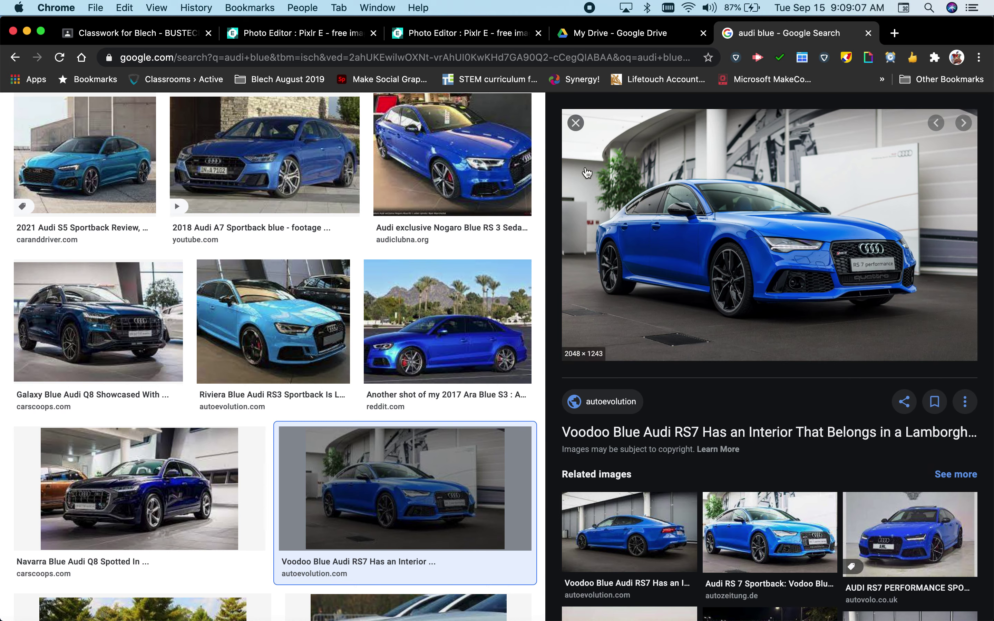
Return to Pixlr E and load the Audi RS7 photo from the copied image URL.
click(307, 32)
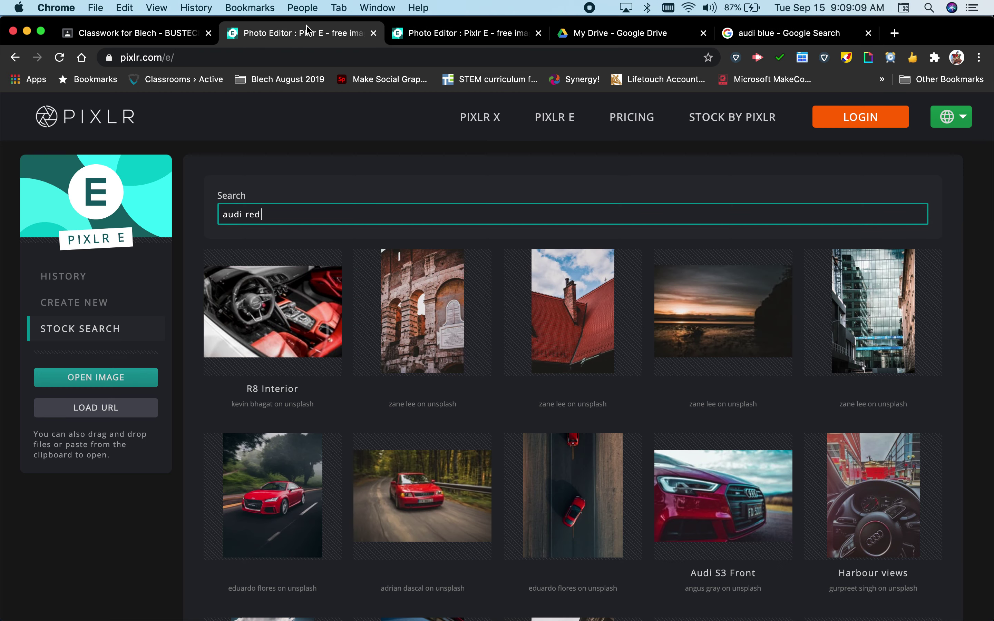
click(106, 407)
click(422, 362)
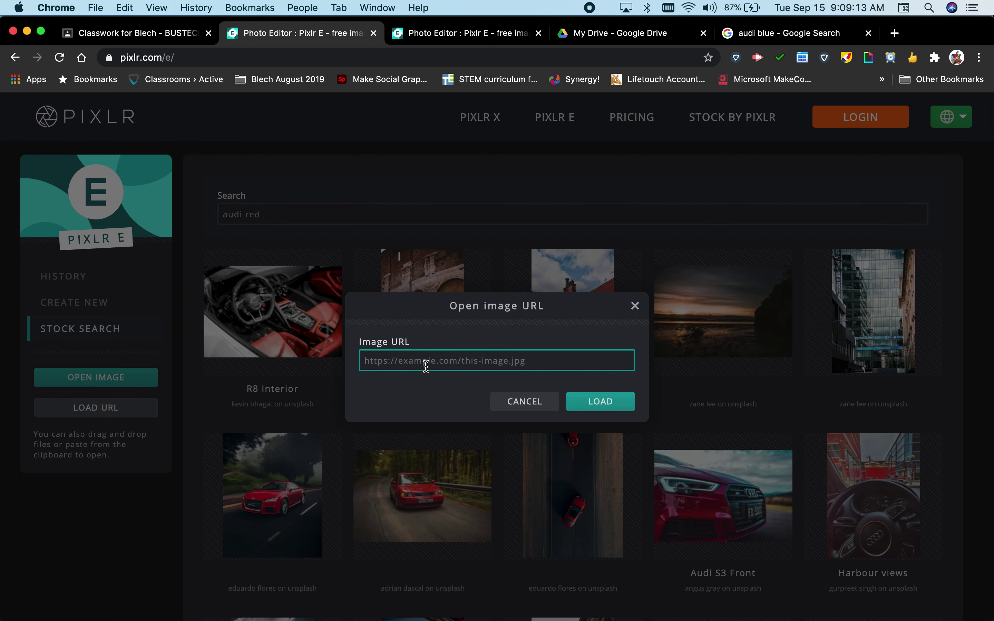
key(super+v)
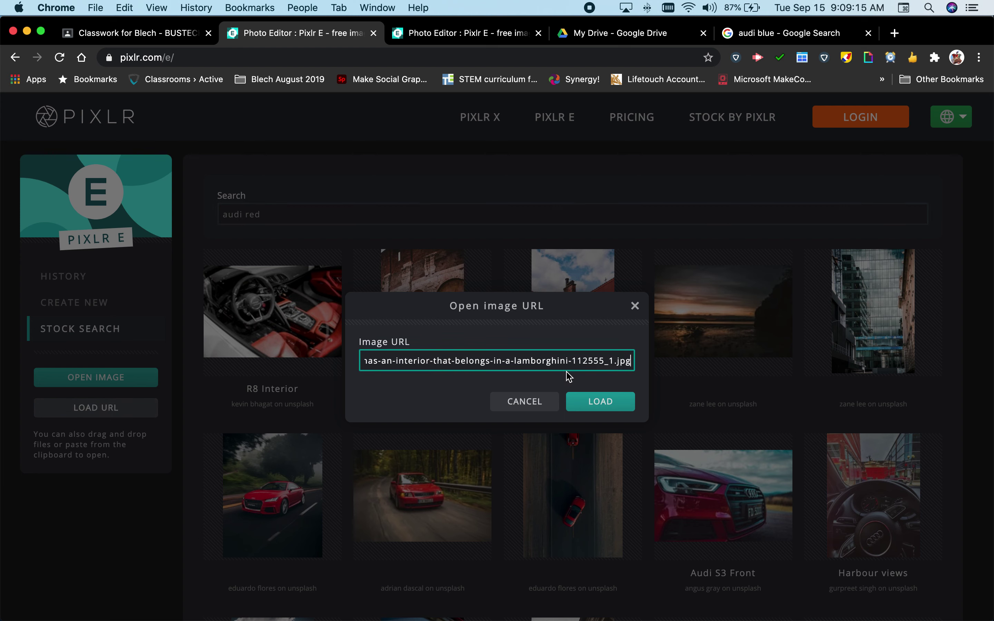
click(605, 405)
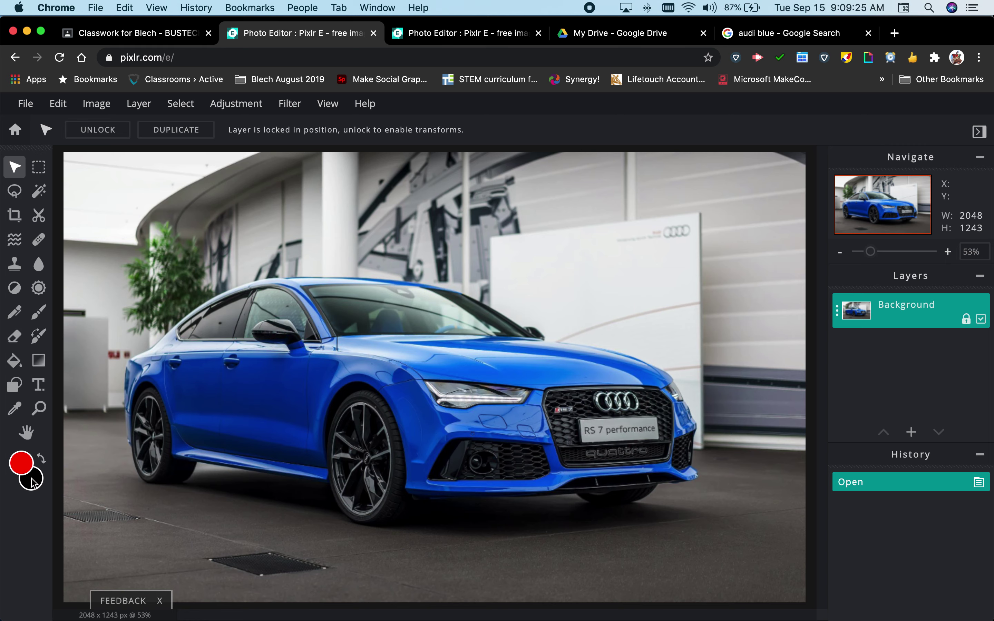
Set the foreground color to bright green, #00FB08.
click(26, 468)
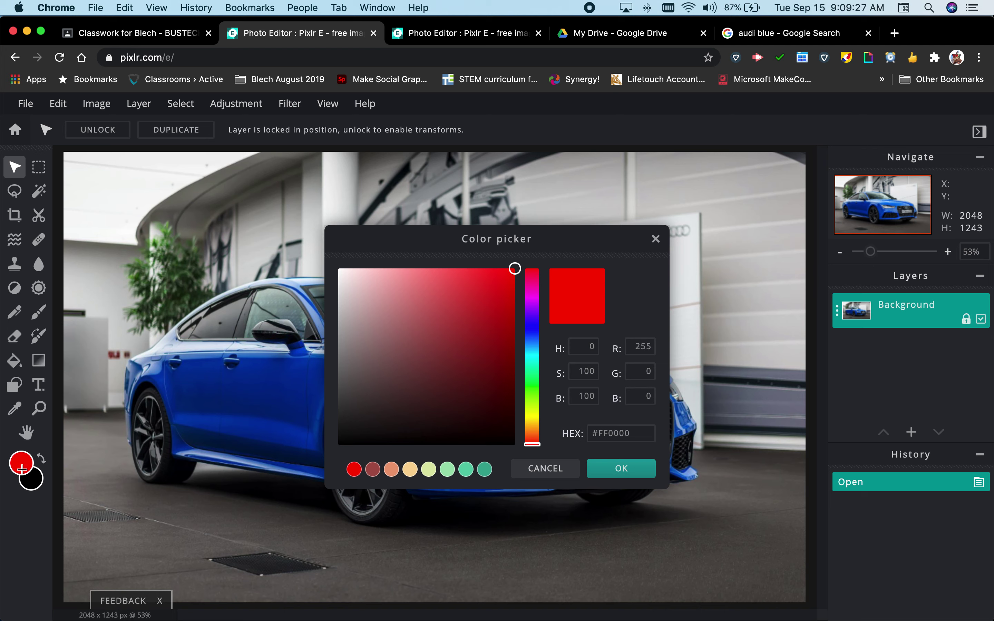
click(532, 384)
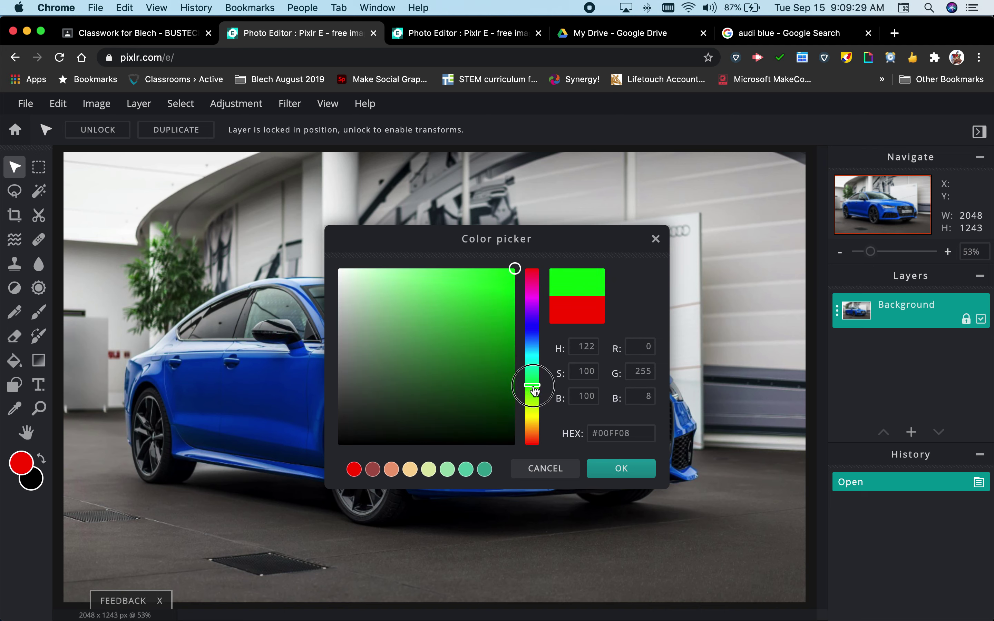
drag(511, 284, 515, 272)
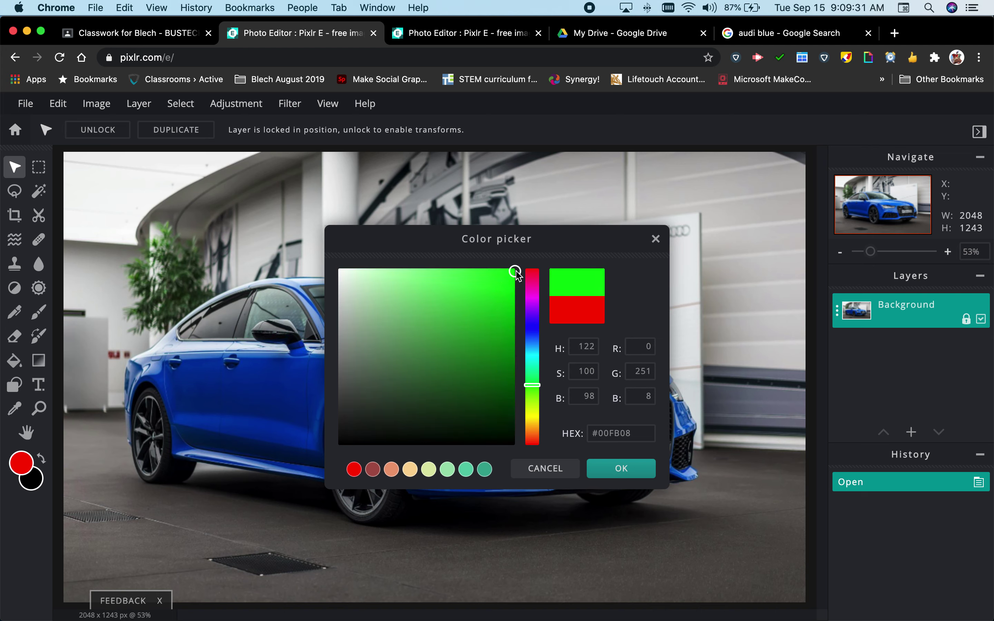
click(621, 469)
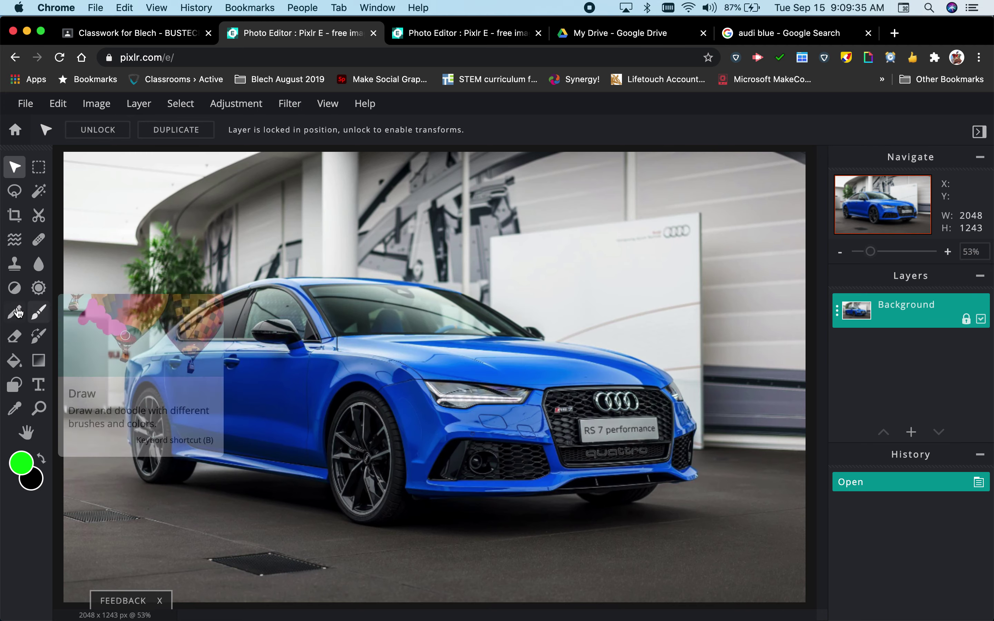
Recolor the car's blue bodywork green using the Color Replace tool with a 409 px brush at 23% softness.
click(37, 338)
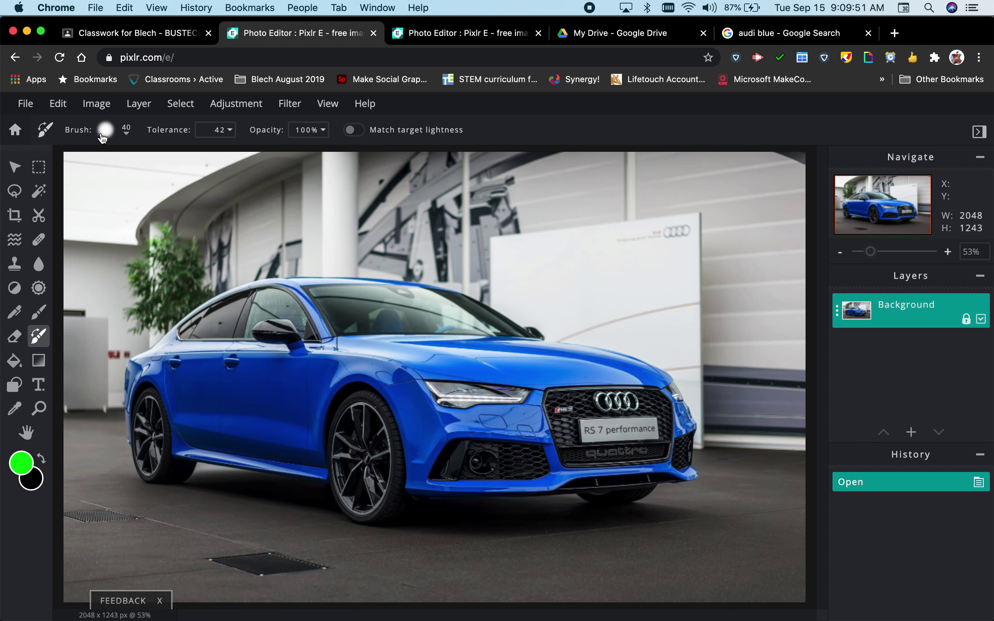
click(126, 133)
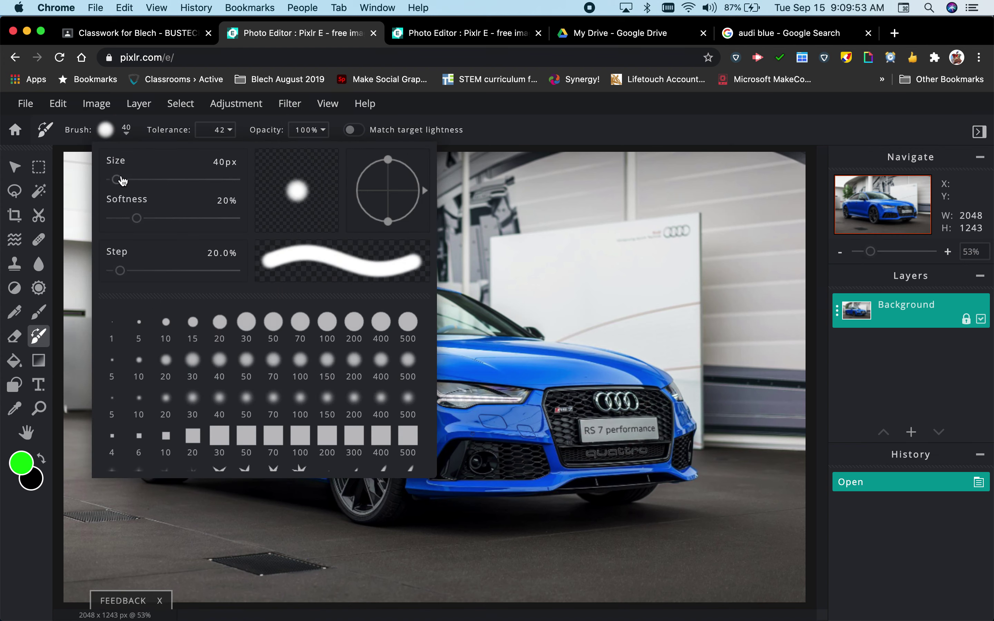
mouse_move(121, 180)
mouse_down()
mouse_move(164, 187)
mouse_move(142, 223)
mouse_up()
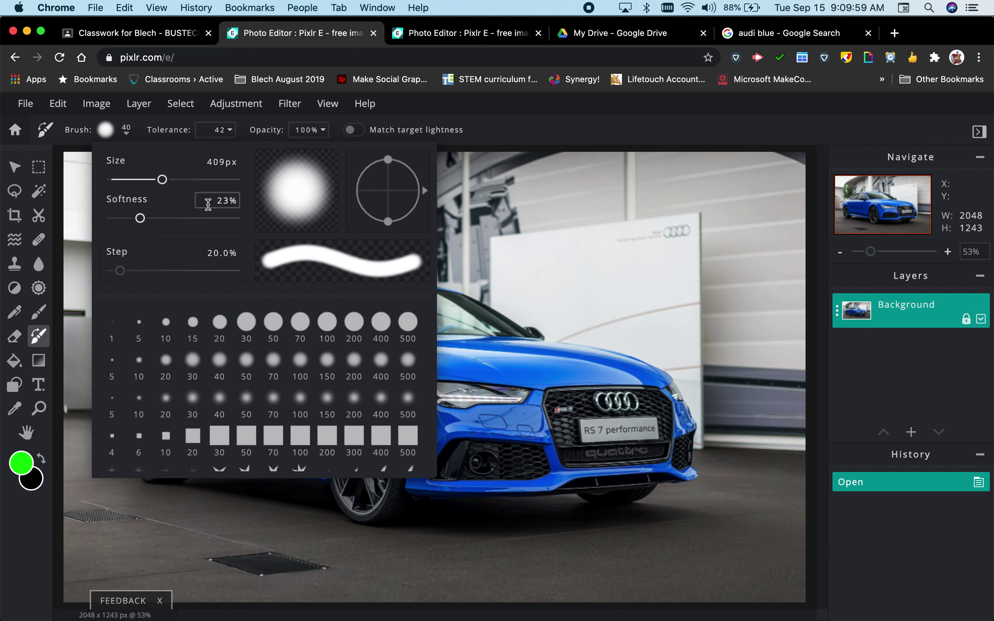
scroll(321, 438, down, 1)
scroll(320, 439, down, 1)
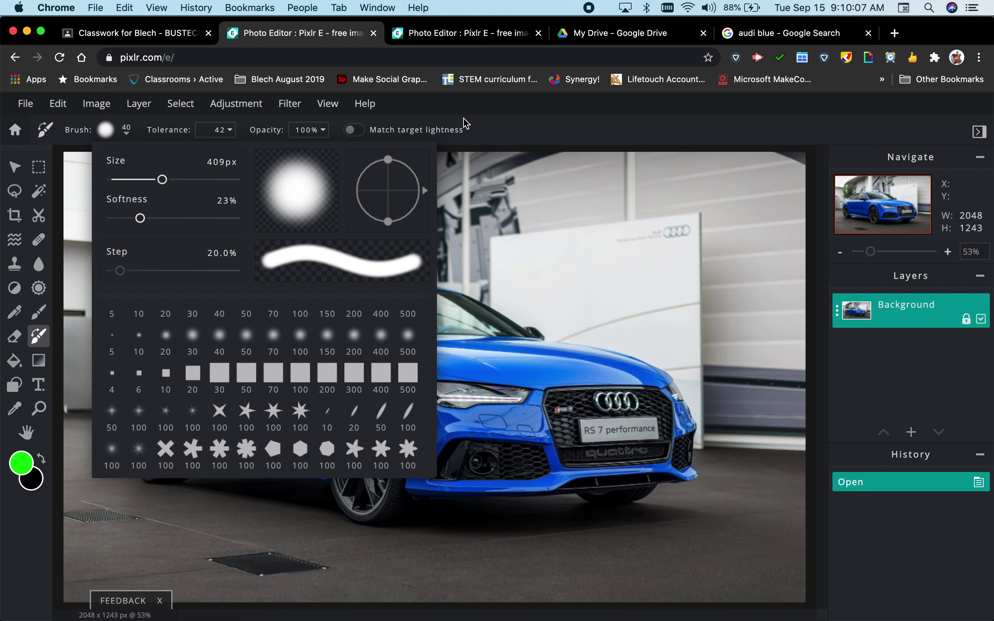
click(545, 130)
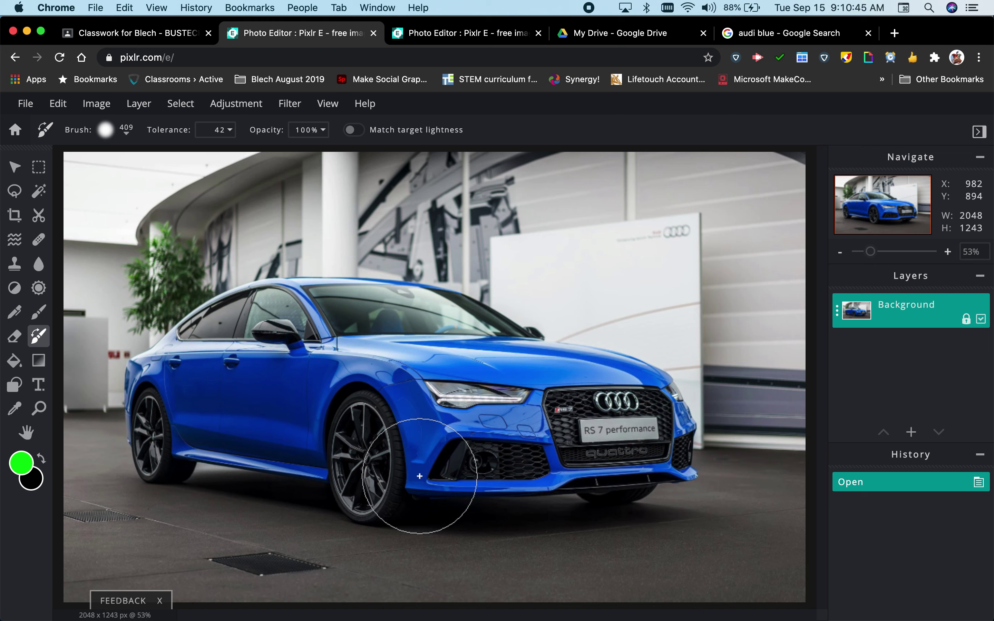
click(417, 477)
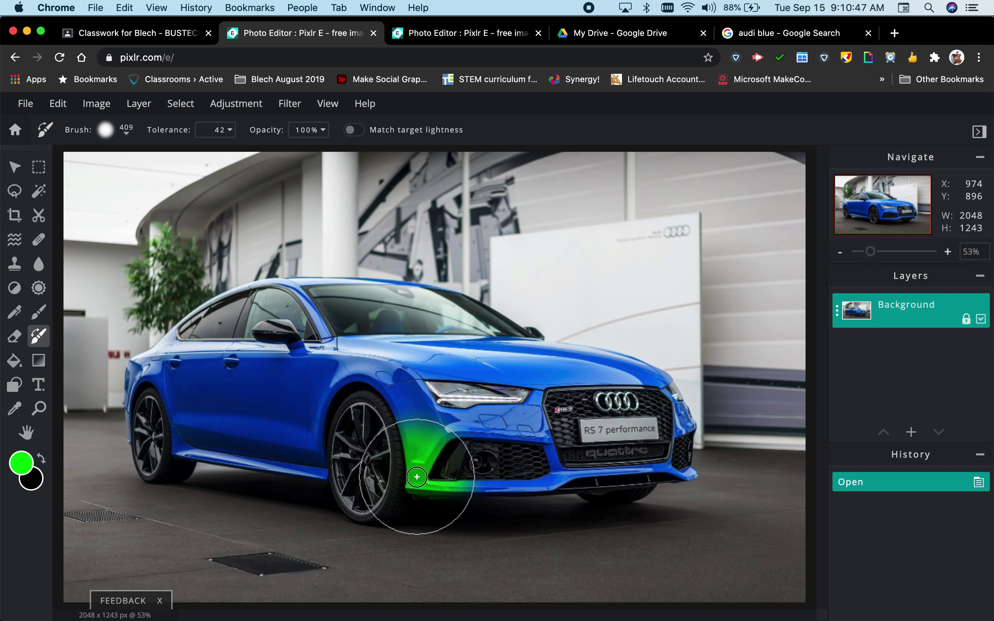
mouse_move(417, 477)
mouse_down()
mouse_move(418, 420)
mouse_move(434, 391)
mouse_move(489, 365)
mouse_move(559, 363)
mouse_move(663, 391)
mouse_move(676, 456)
mouse_move(625, 469)
mouse_move(573, 459)
mouse_move(477, 469)
mouse_move(477, 447)
mouse_move(534, 461)
mouse_move(478, 442)
mouse_move(402, 384)
mouse_move(507, 421)
mouse_move(562, 422)
mouse_move(561, 410)
mouse_move(416, 401)
mouse_move(390, 360)
mouse_move(335, 361)
mouse_move(323, 448)
mouse_move(273, 450)
mouse_move(201, 432)
mouse_move(145, 381)
mouse_move(303, 303)
mouse_move(417, 317)
mouse_move(481, 353)
mouse_move(254, 349)
mouse_move(188, 387)
mouse_move(156, 444)
mouse_move(257, 394)
mouse_move(288, 356)
mouse_move(408, 338)
mouse_move(472, 359)
mouse_move(545, 404)
mouse_up()
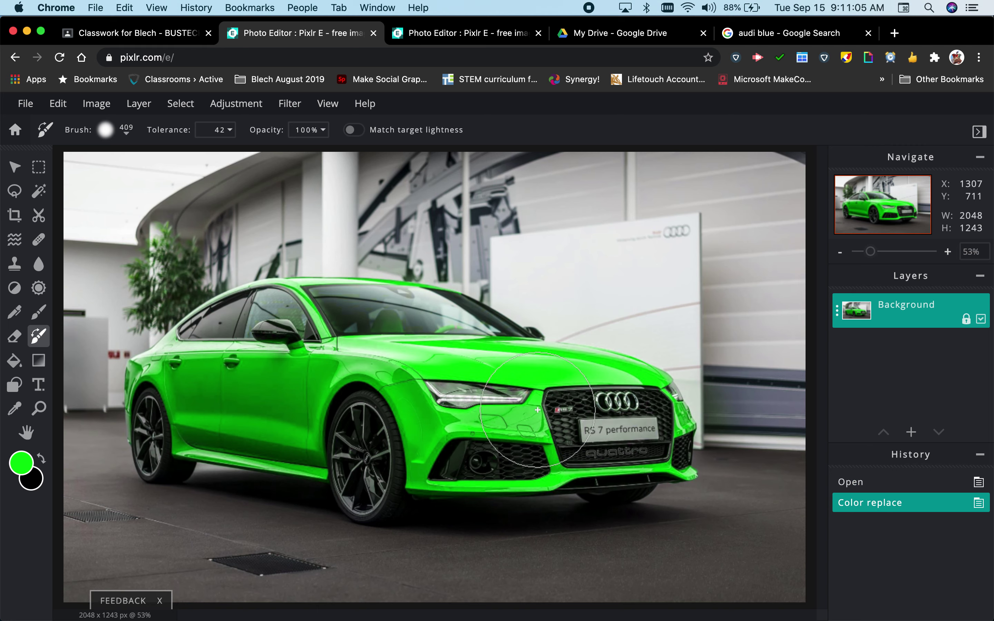
Recolor the front end of the car red (#FB0004) using the Color Replace brush at 63% softness.
click(21, 472)
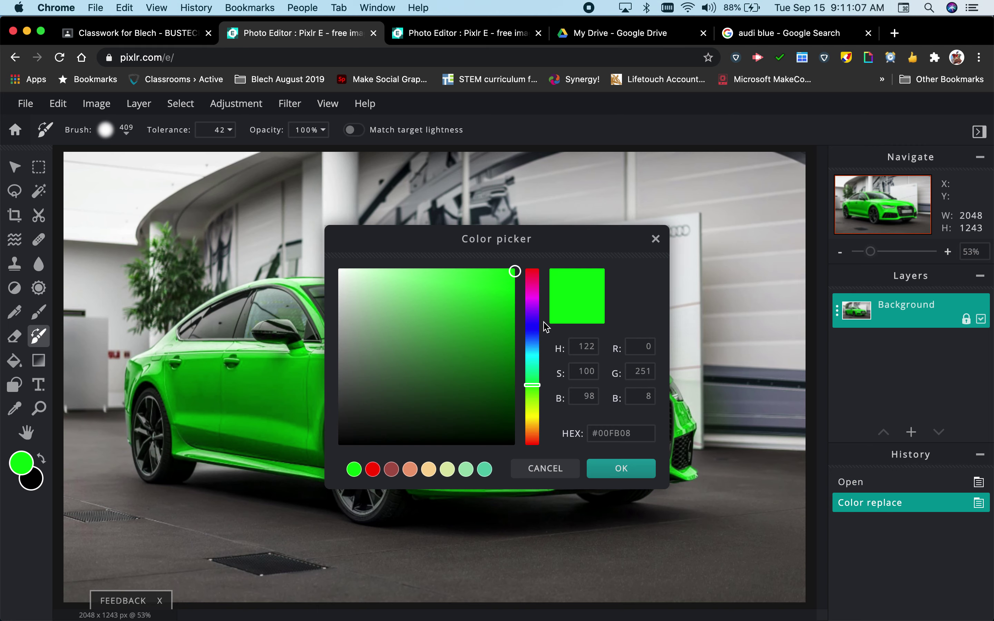
drag(535, 323, 532, 270)
click(621, 468)
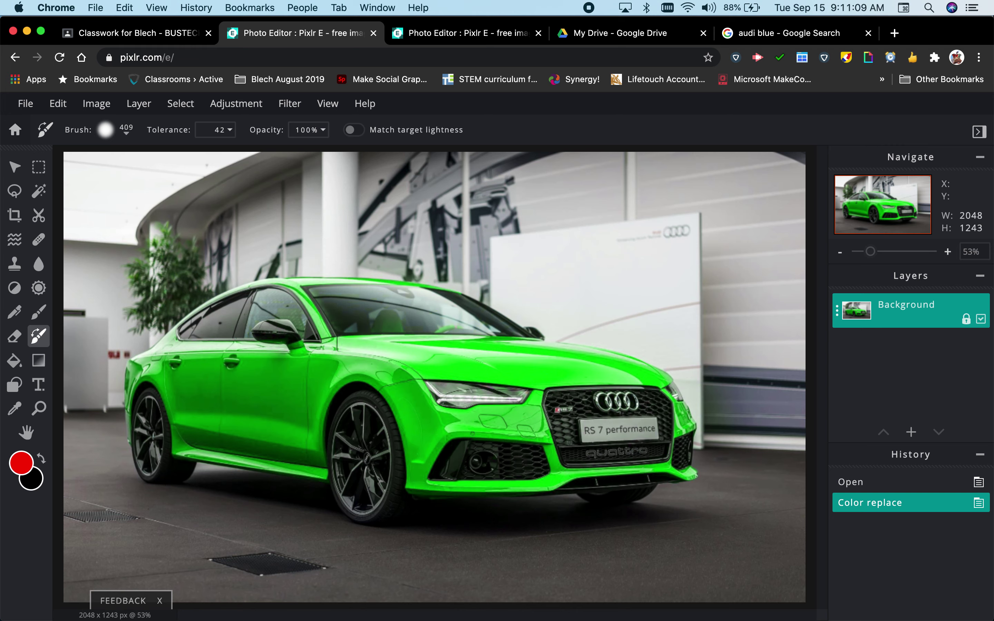
click(126, 135)
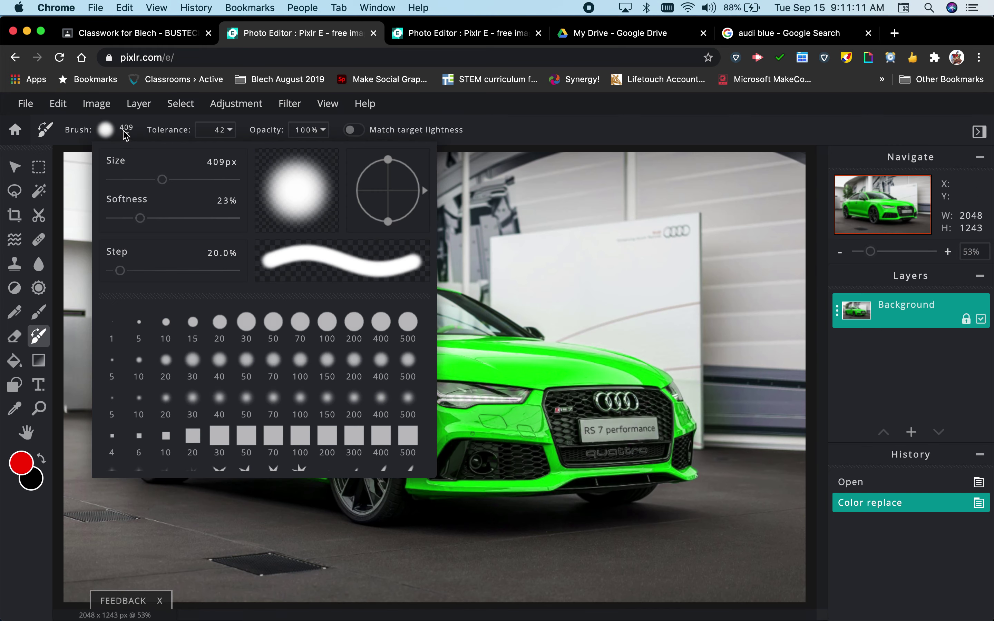
drag(140, 218, 190, 219)
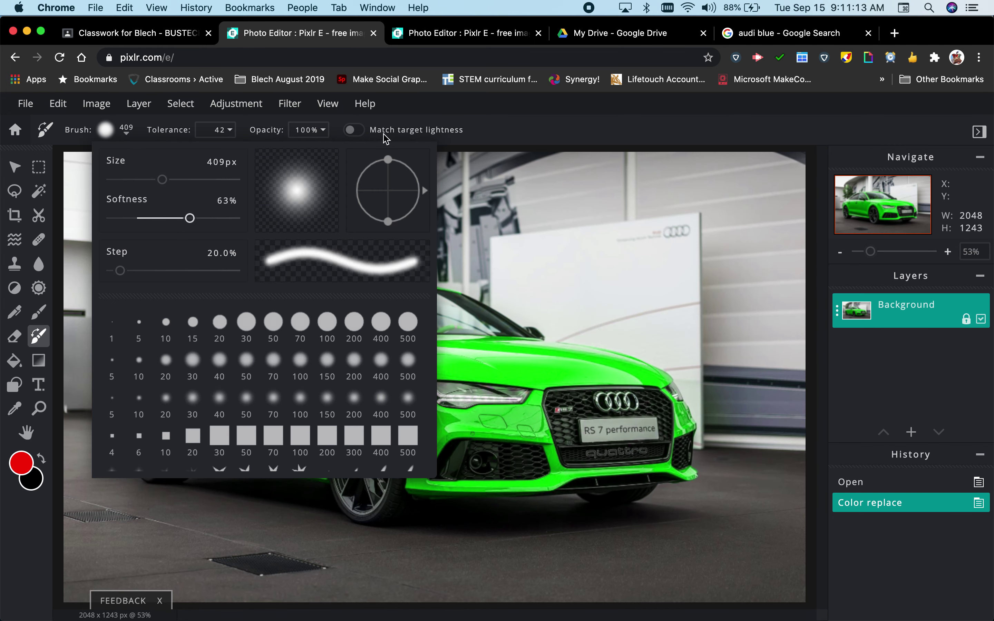
mouse_move(550, 473)
mouse_down()
mouse_move(670, 461)
mouse_move(661, 447)
mouse_move(598, 432)
mouse_move(515, 487)
mouse_move(512, 447)
mouse_move(542, 417)
mouse_move(604, 399)
mouse_move(656, 417)
mouse_move(675, 472)
mouse_move(679, 452)
mouse_move(631, 404)
mouse_move(561, 399)
mouse_move(491, 426)
mouse_move(459, 483)
mouse_move(430, 482)
mouse_move(439, 445)
mouse_move(483, 414)
mouse_move(433, 439)
mouse_move(422, 412)
mouse_move(543, 387)
mouse_move(459, 415)
mouse_move(466, 411)
mouse_move(423, 411)
mouse_move(655, 415)
mouse_move(660, 467)
mouse_move(633, 472)
mouse_up()
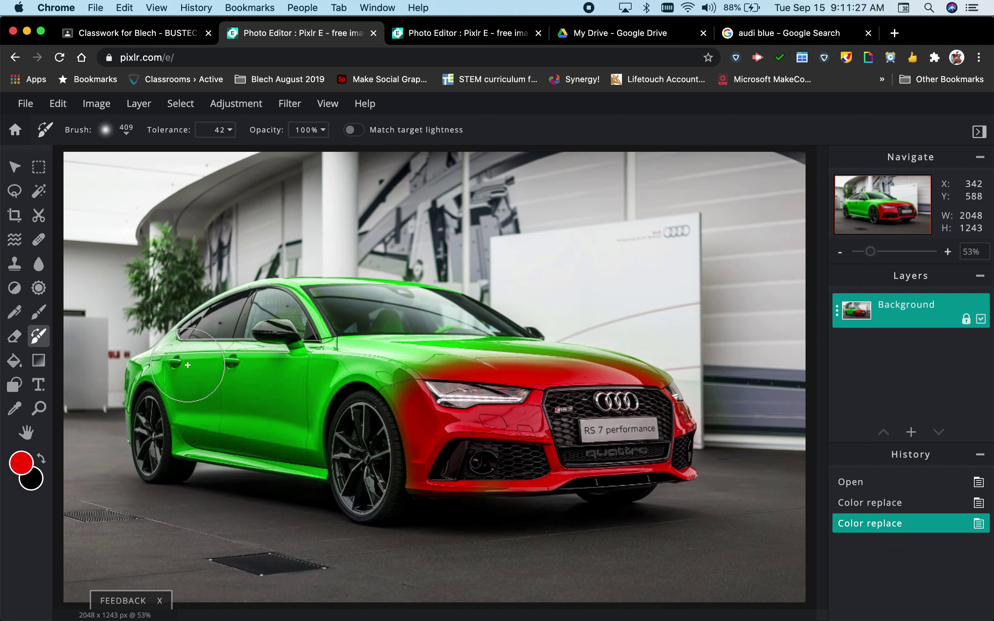
Set the foreground color to yellow-green and recolor the rear of the car's body with the Color Replace brush.
click(26, 463)
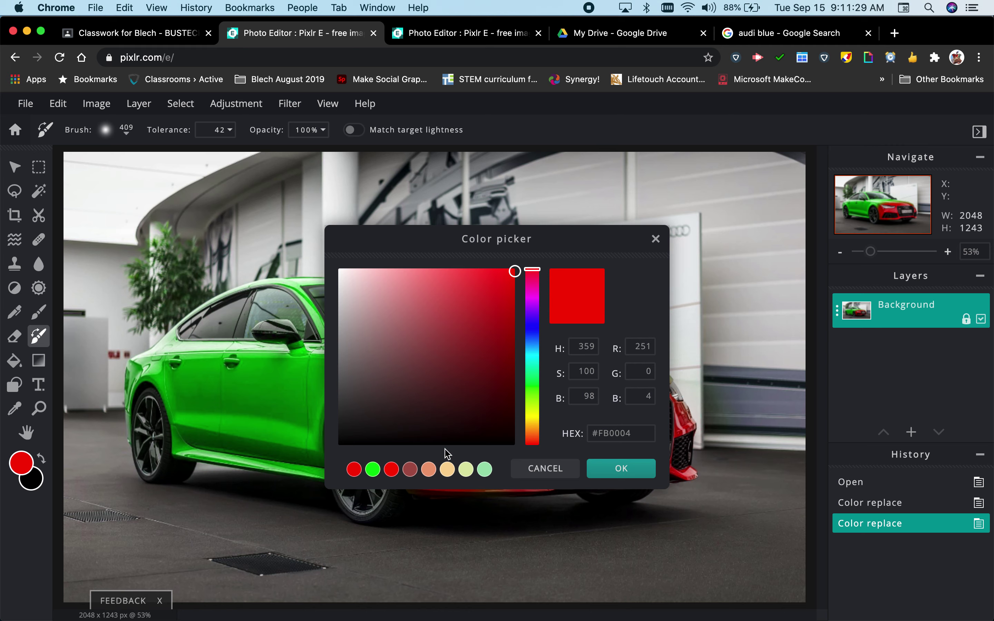
click(534, 411)
click(620, 469)
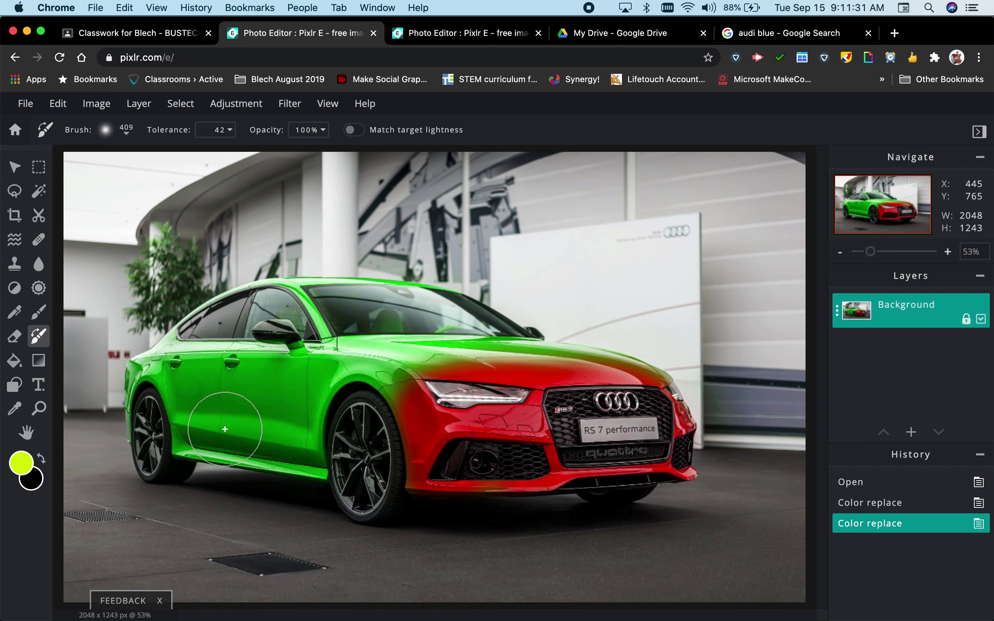
mouse_move(166, 422)
mouse_down()
mouse_move(177, 443)
mouse_move(169, 394)
mouse_move(146, 377)
mouse_move(140, 390)
mouse_move(182, 324)
mouse_move(178, 296)
mouse_move(169, 450)
mouse_move(179, 378)
mouse_move(169, 440)
mouse_move(130, 436)
mouse_move(186, 315)
mouse_up()
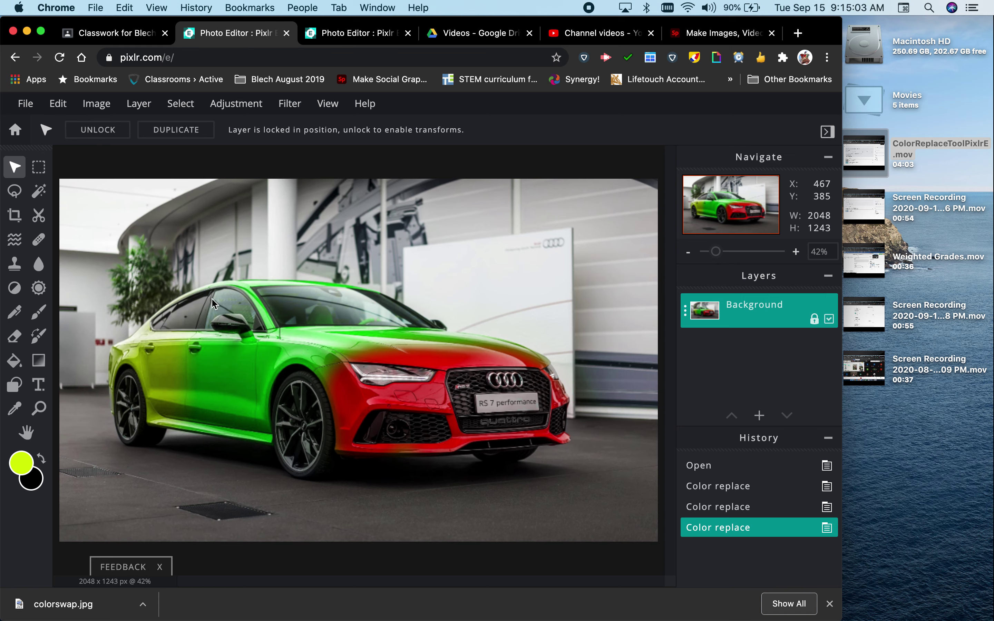
Save the image as a JPG named recoloredcar at 90% quality and close the save dialog.
click(24, 106)
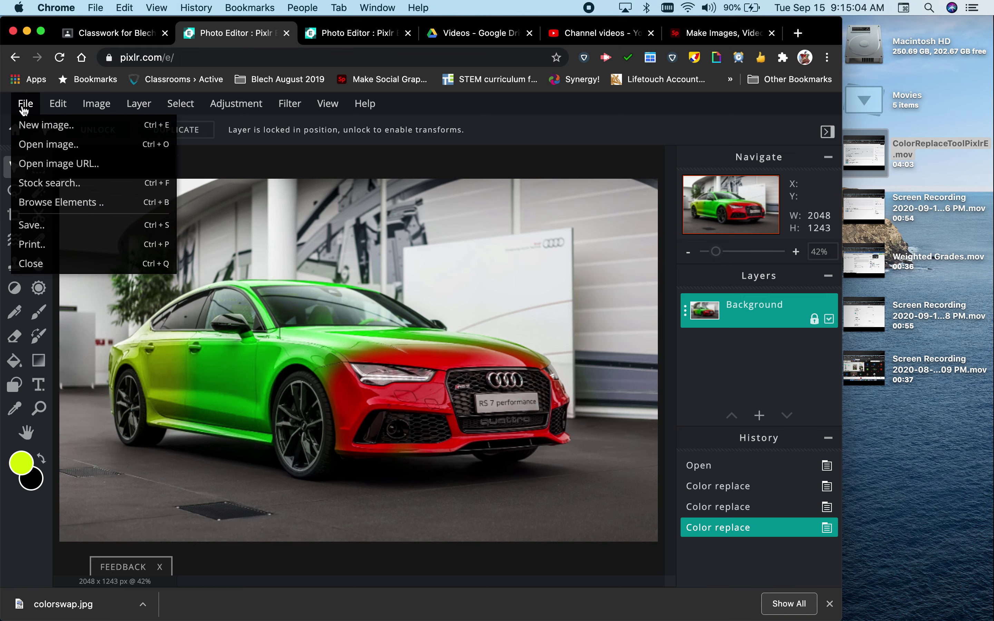
click(67, 230)
click(492, 241)
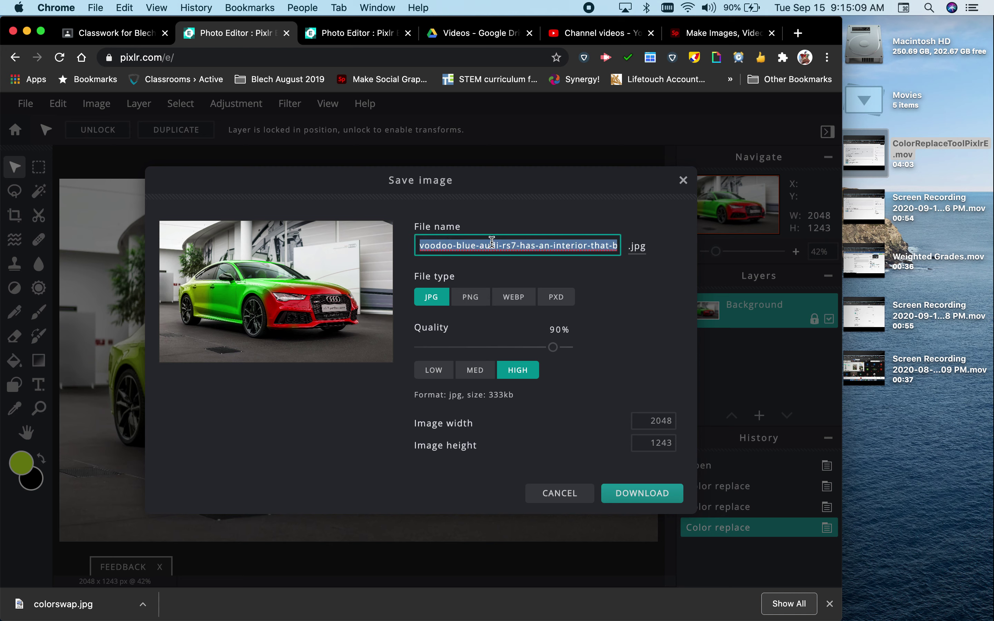
text(recoloredcar)
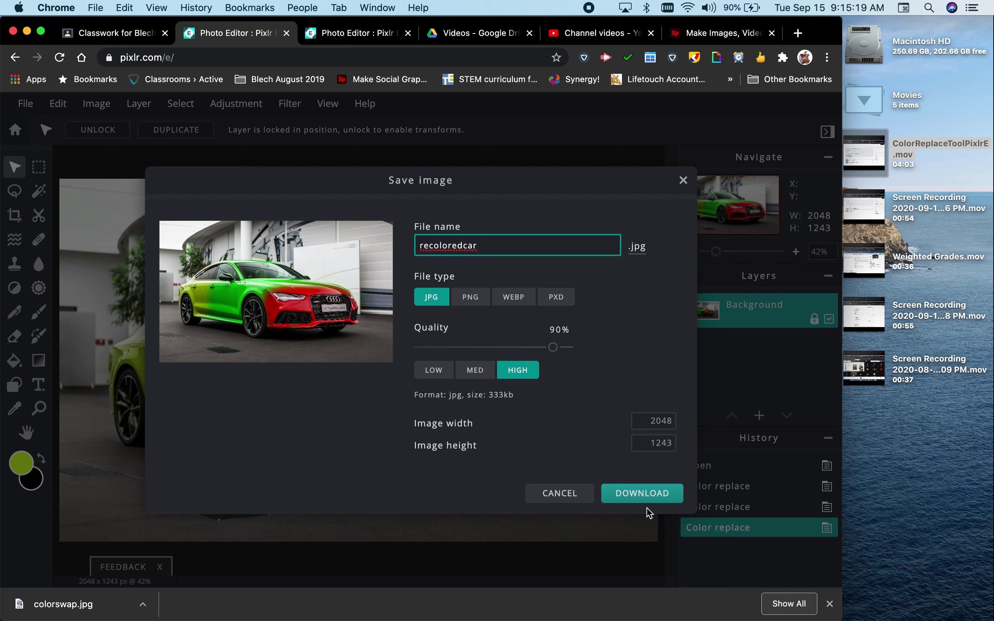
click(643, 495)
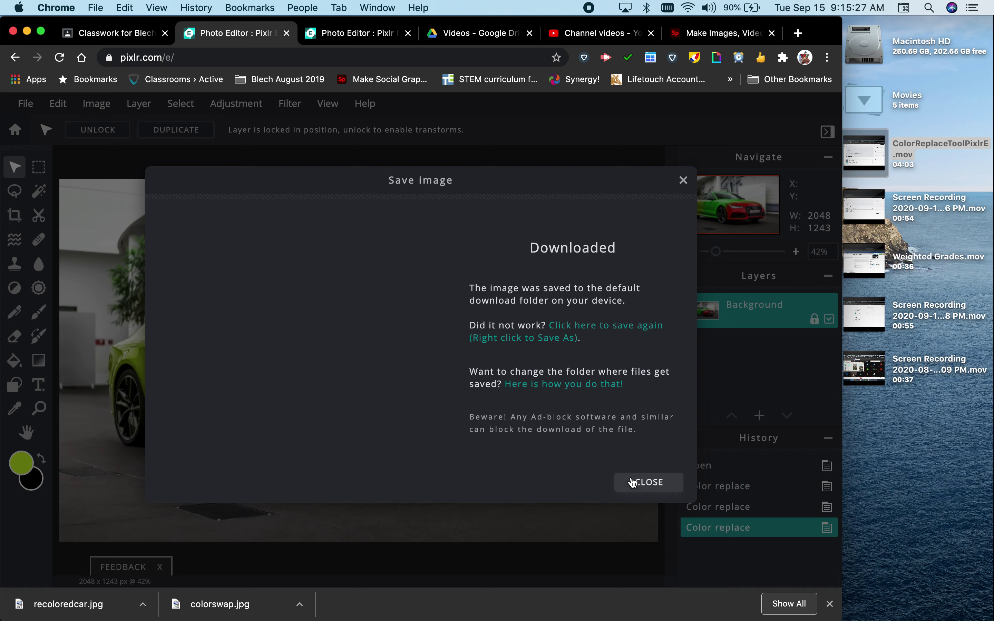
click(635, 481)
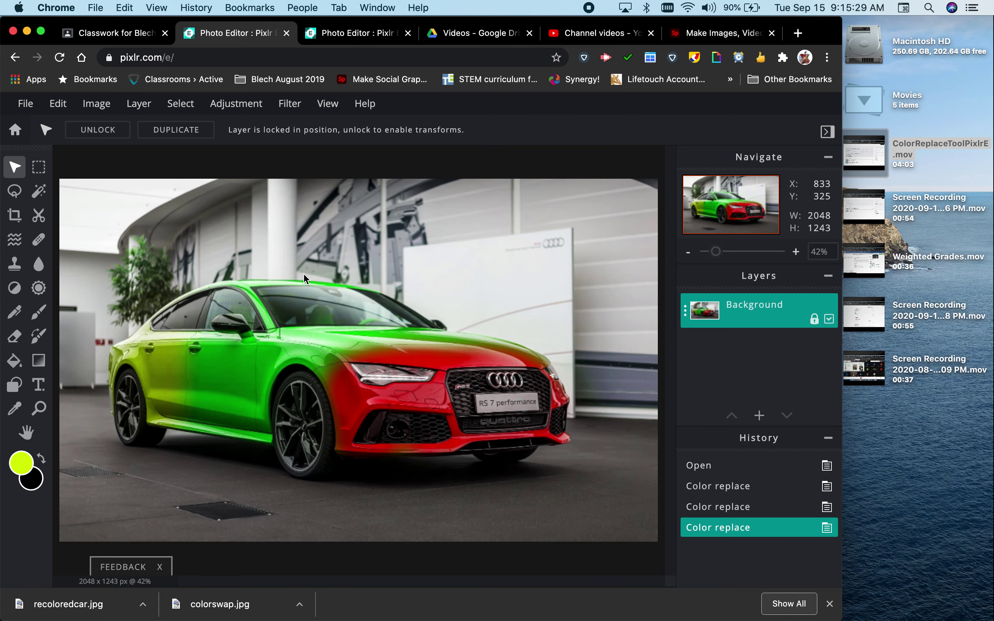
click(31, 107)
click(30, 107)
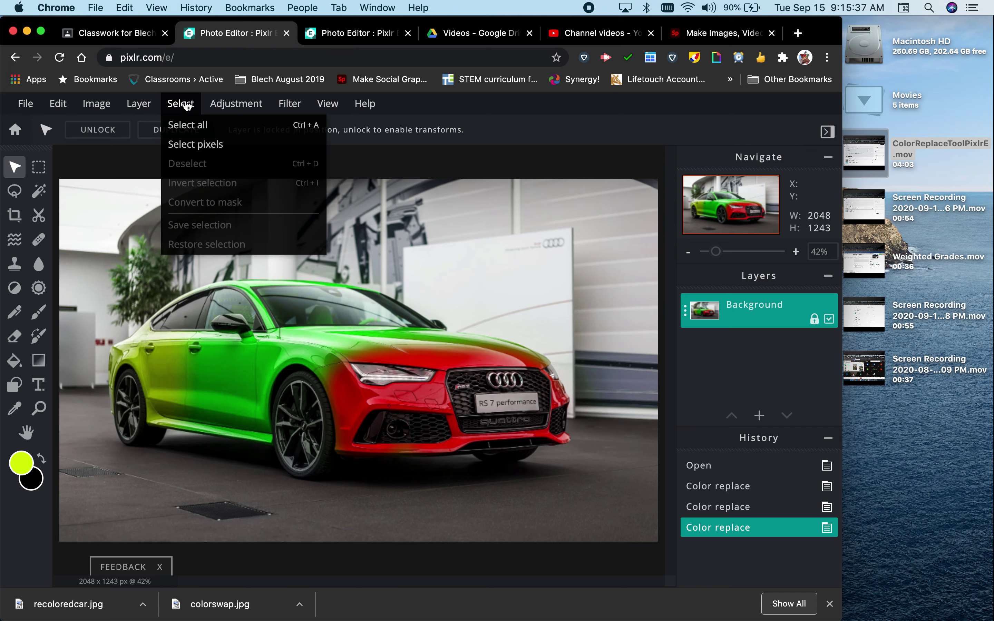
mouse_move(145, 108)
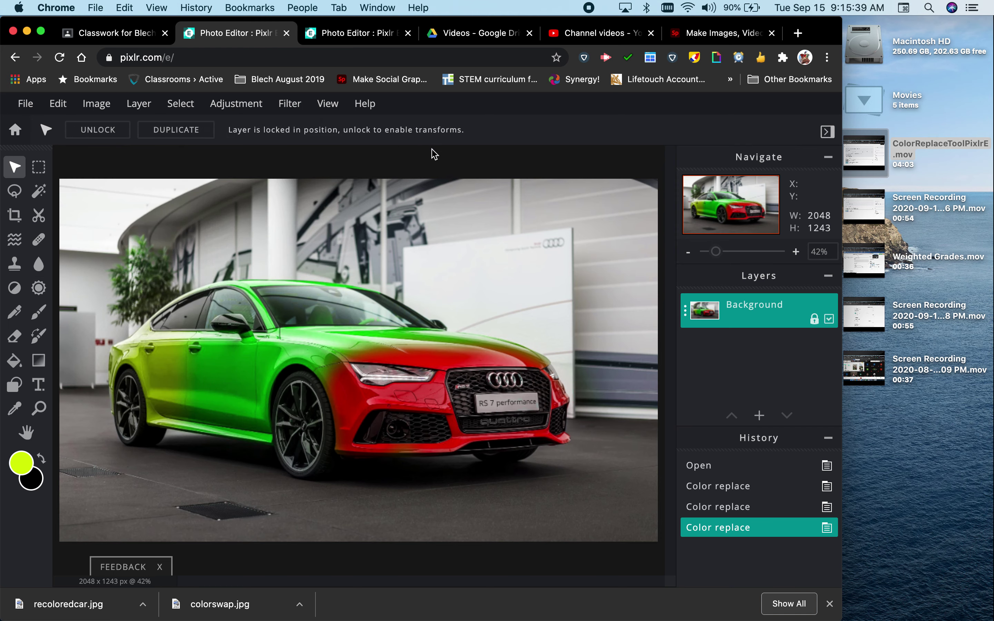
mouse_move(301, 113)
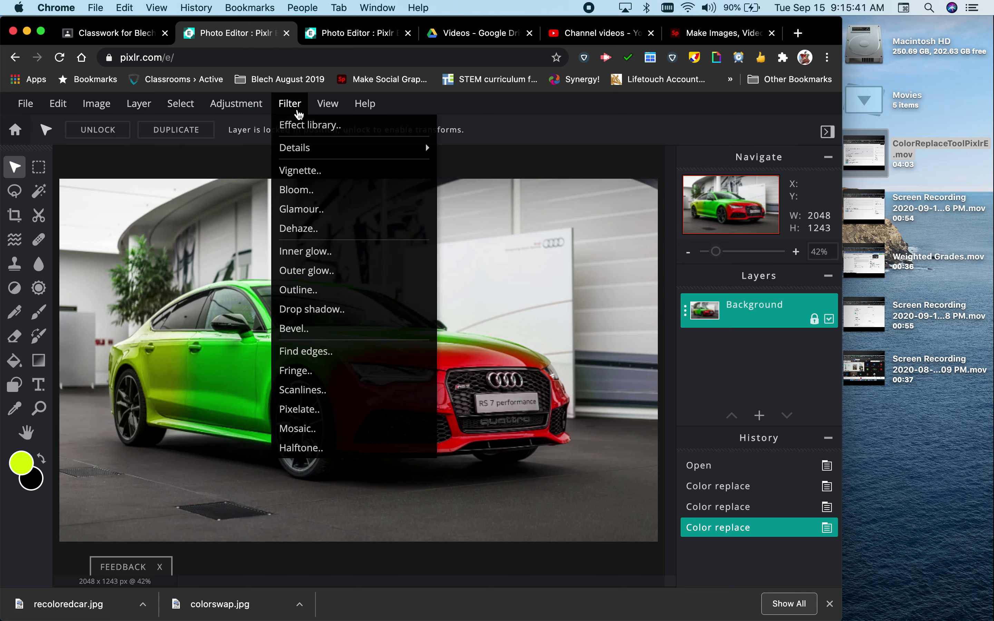
click(290, 103)
click(290, 103)
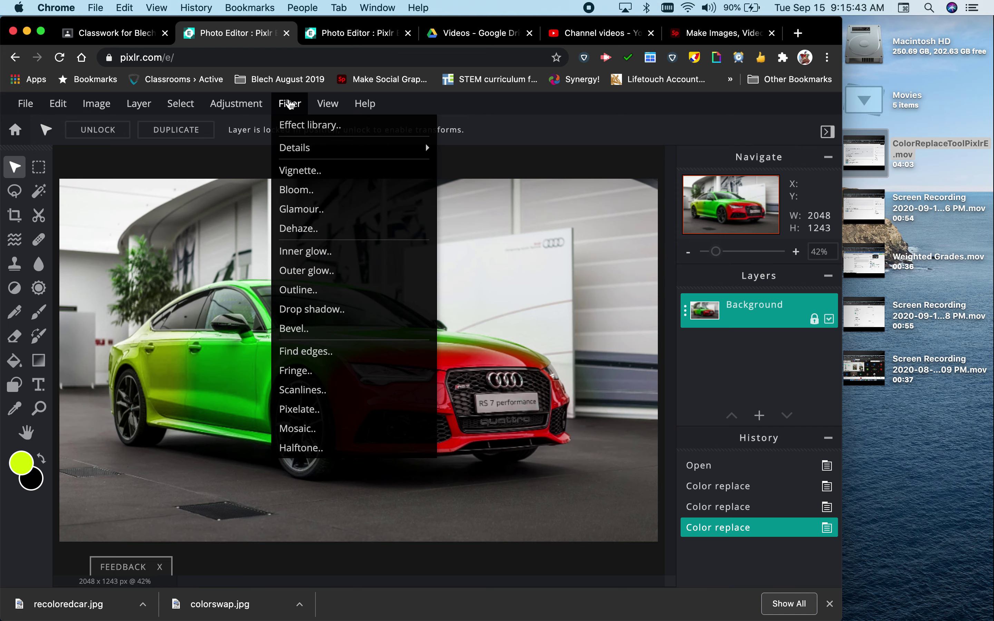